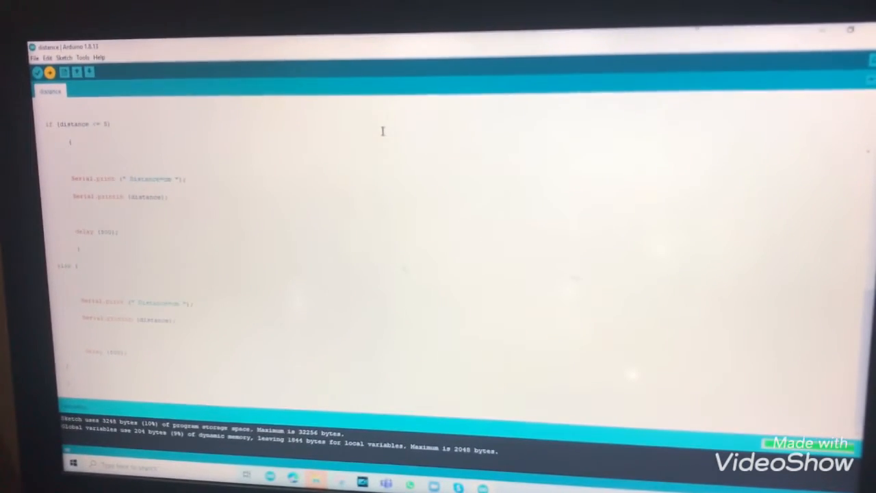
- Bring up the board's serial output alongside the ultrasonic_distance sketch code
{"action": "left_click", "coordinate": [865, 67]}
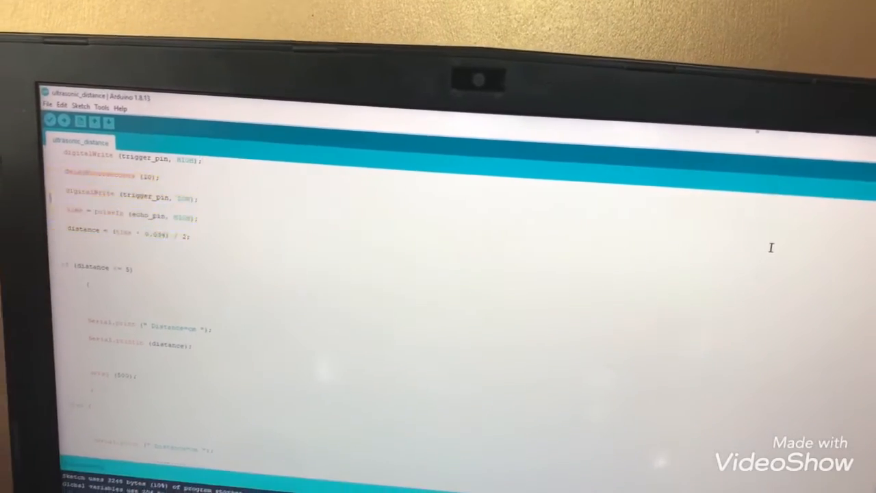
- Show the Serial Monitor on COM4 listing the live distance readings
{"action": "key", "text": "ctrl+shift+m"}
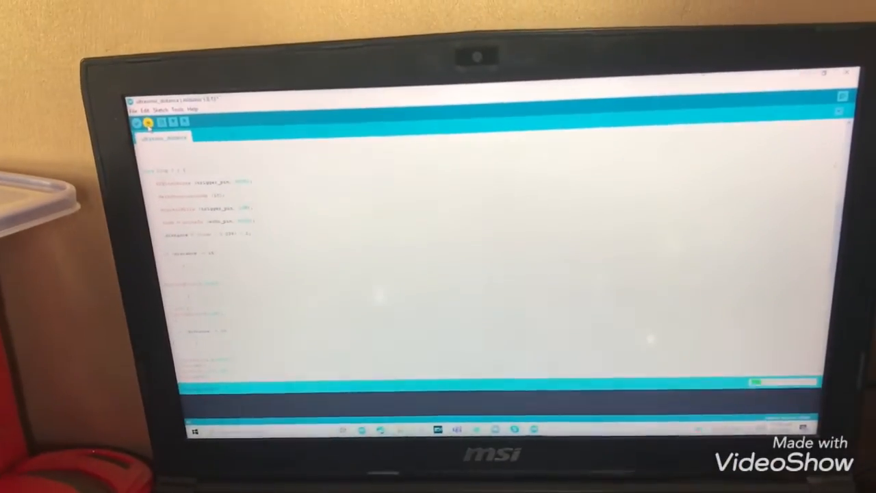
- Watch the Serial Monitor's Distance readings now hovering around 10 cm
{"action": "left_click", "coordinate": [821, 96]}
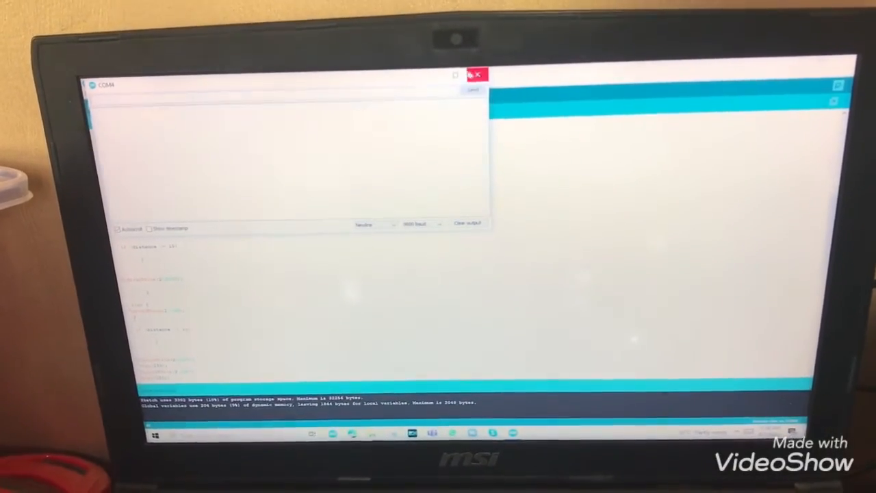